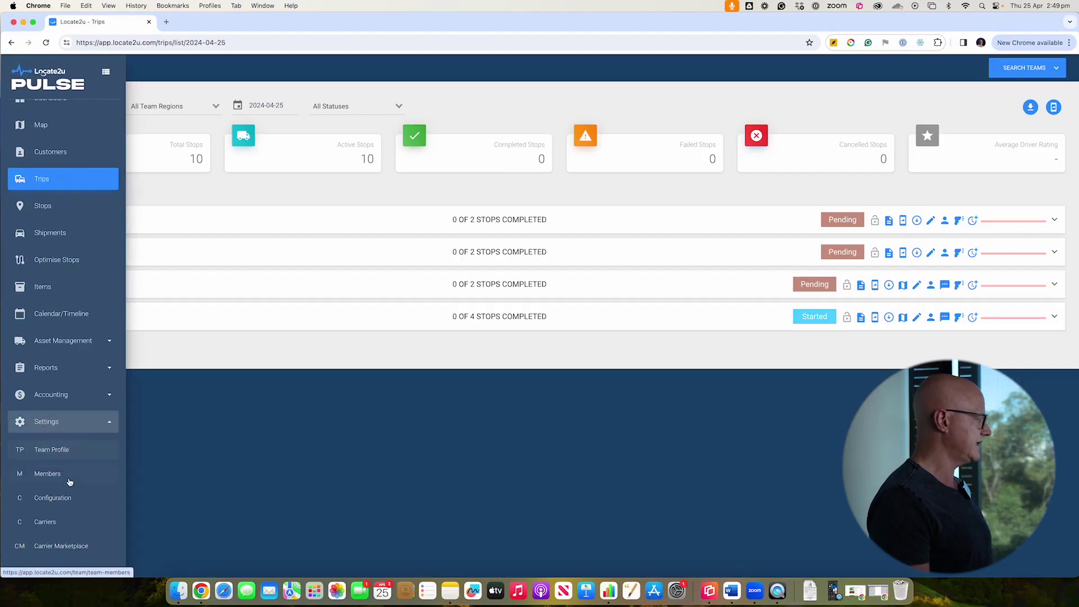
- Open the Default proof-of-delivery template from Proof Of Delivery Configuration, then return to Team Settings
left_click(53, 498)
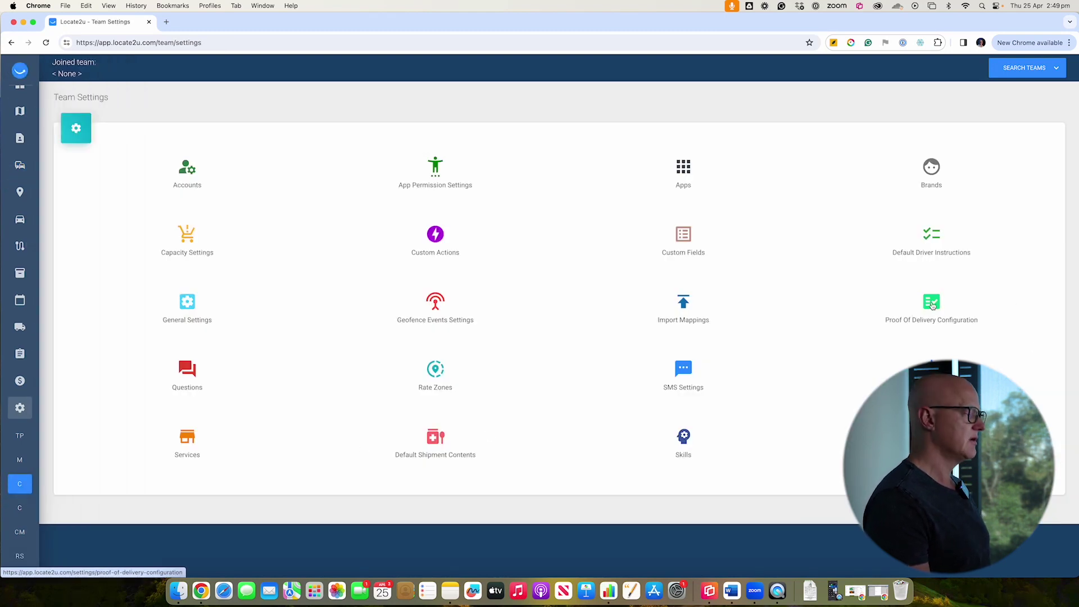
left_click(932, 305)
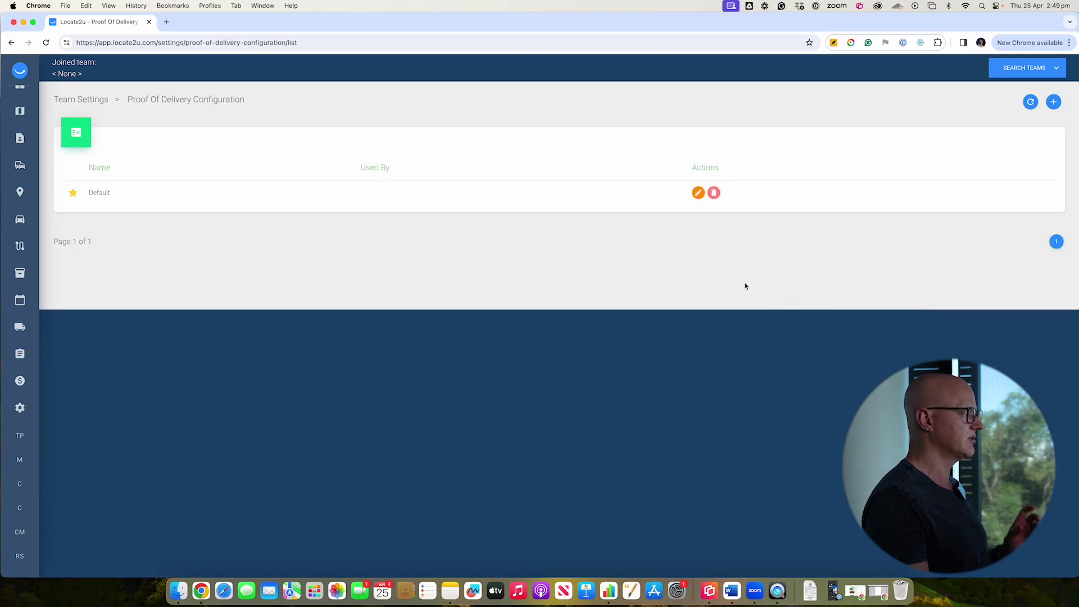
left_click(698, 193)
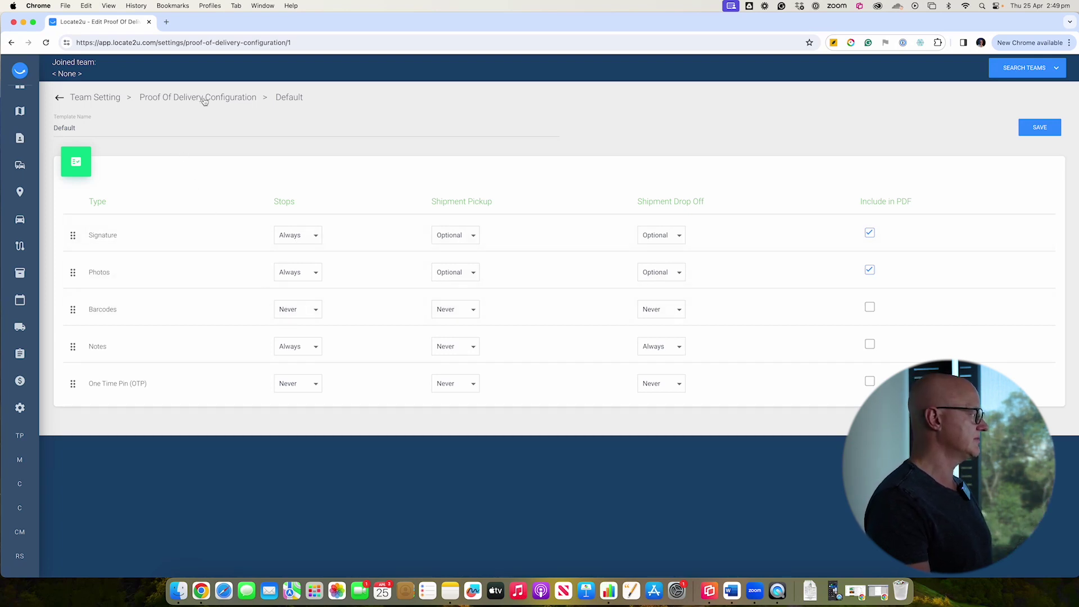
left_click(110, 99)
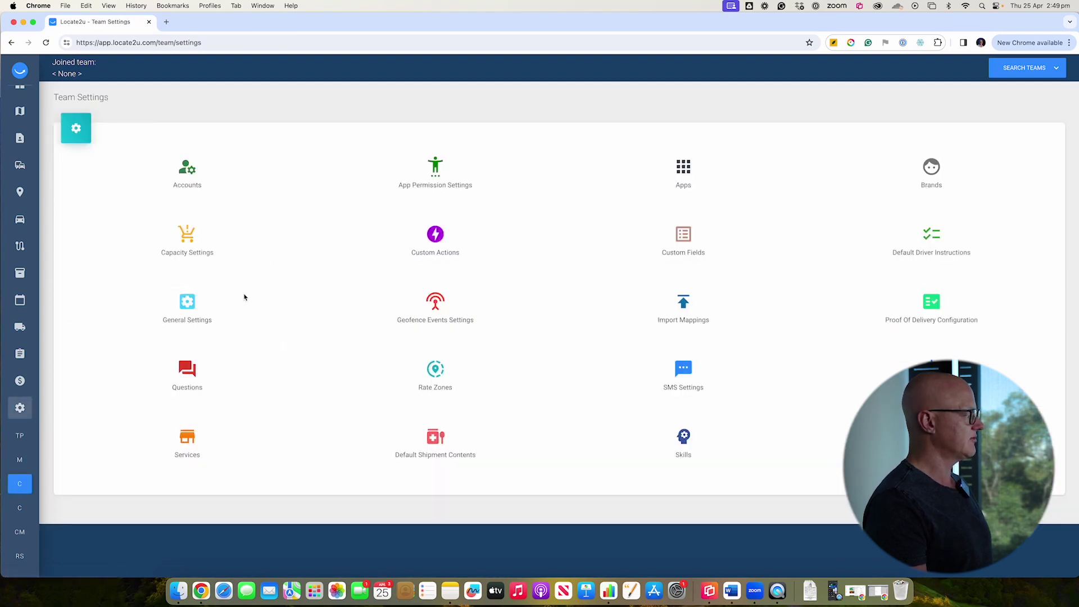
- In the POD Questions list, cancel a draft new question and drag OTP above PAYMENT METHOD
left_click(188, 375)
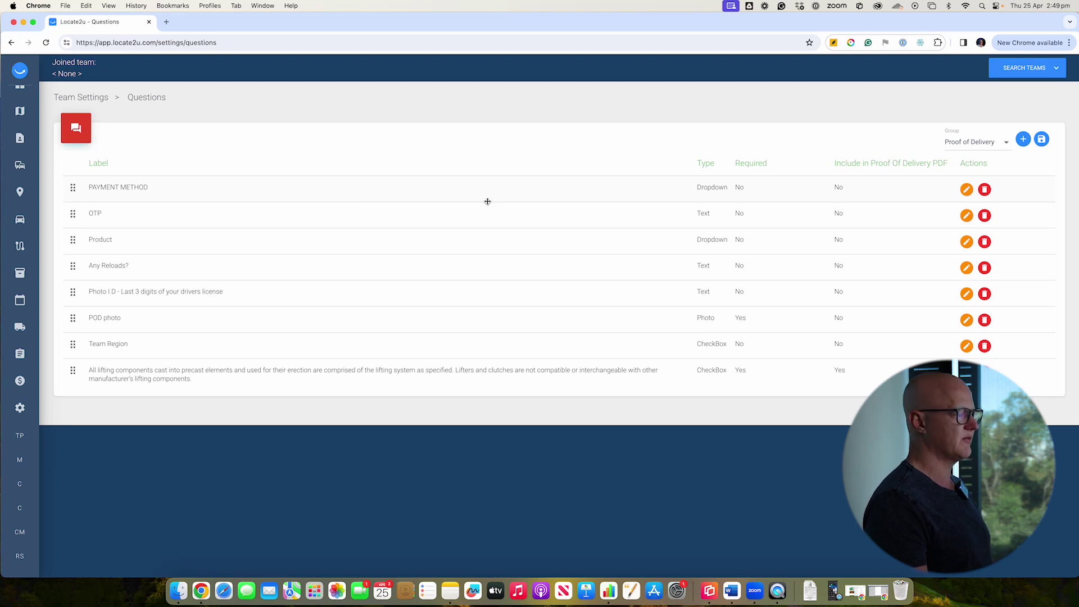
left_click(1024, 140)
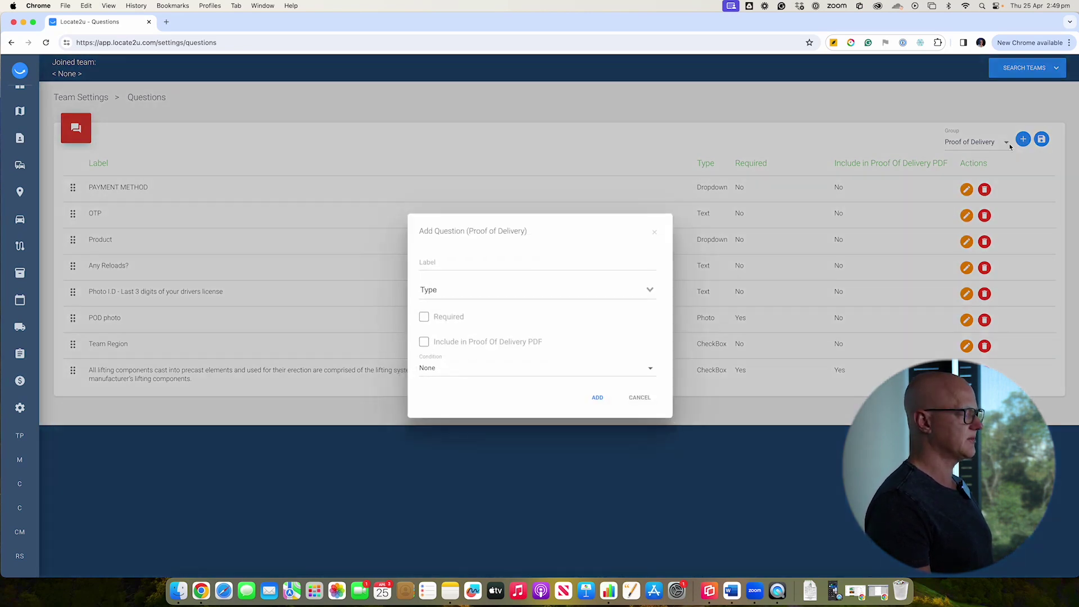
left_click(439, 263)
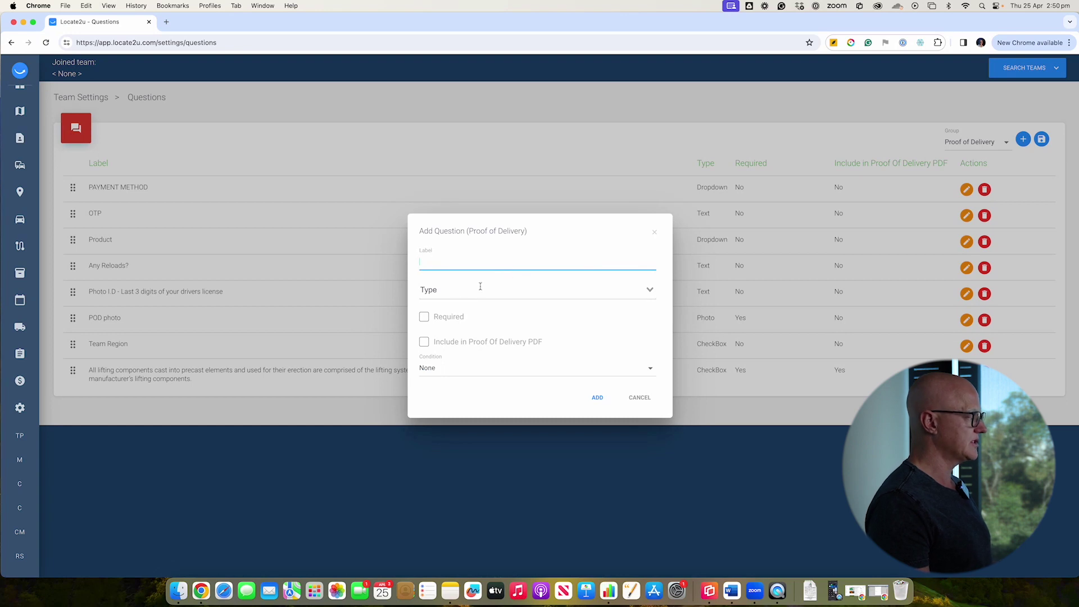
left_click(429, 291)
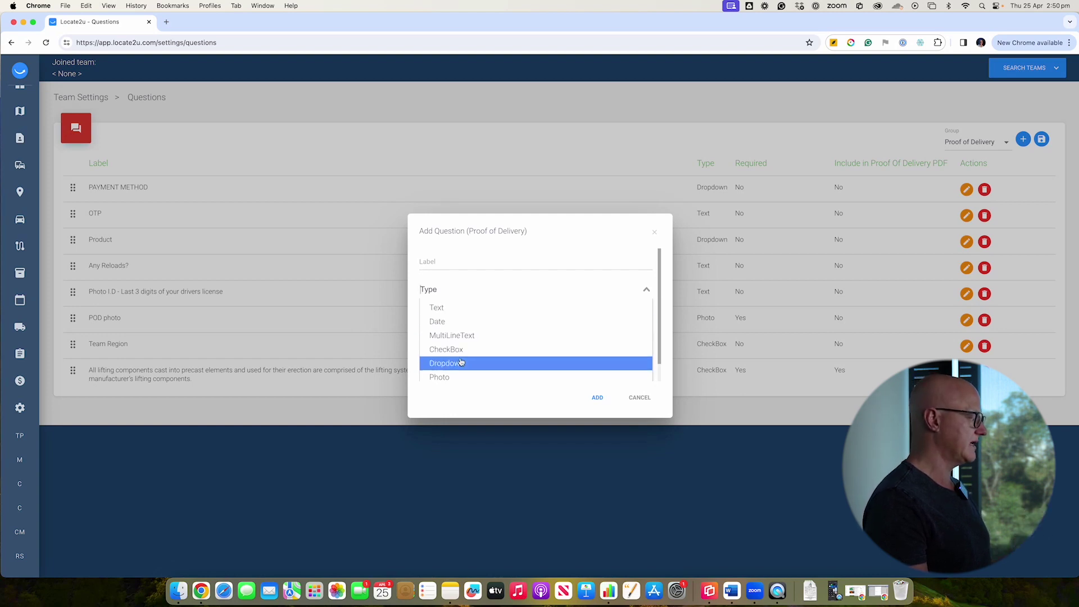
scroll(462, 360, "down", 1)
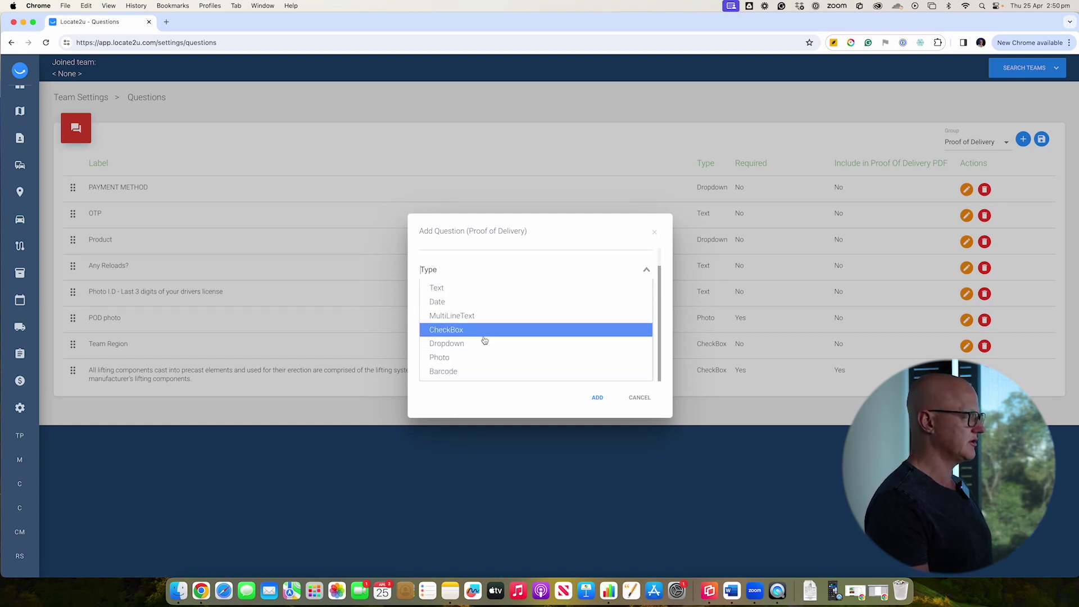
left_click(640, 399)
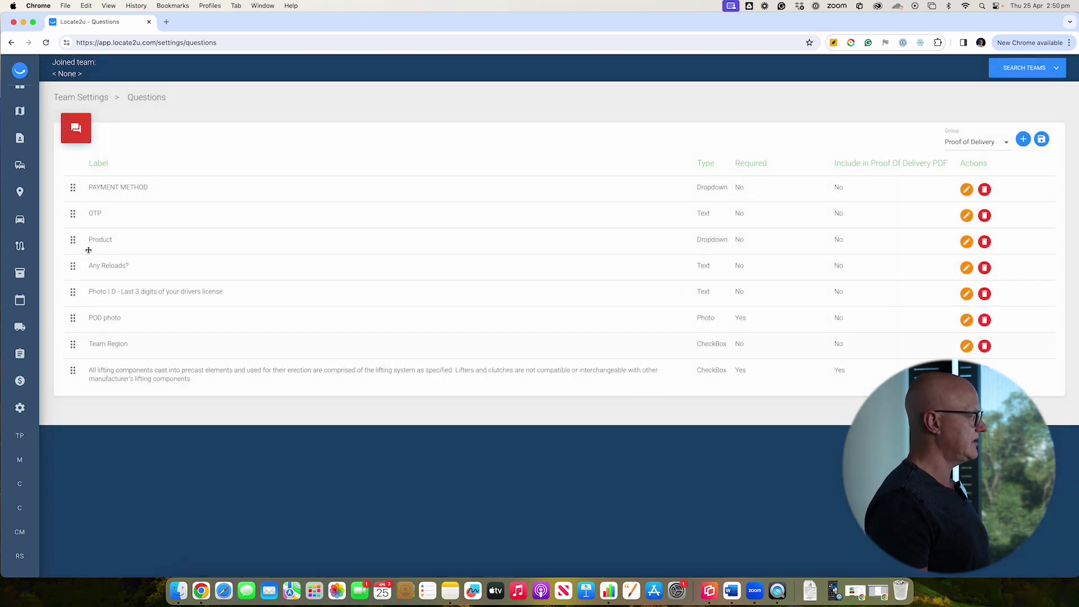
left_click_drag(76, 216, 72, 187)
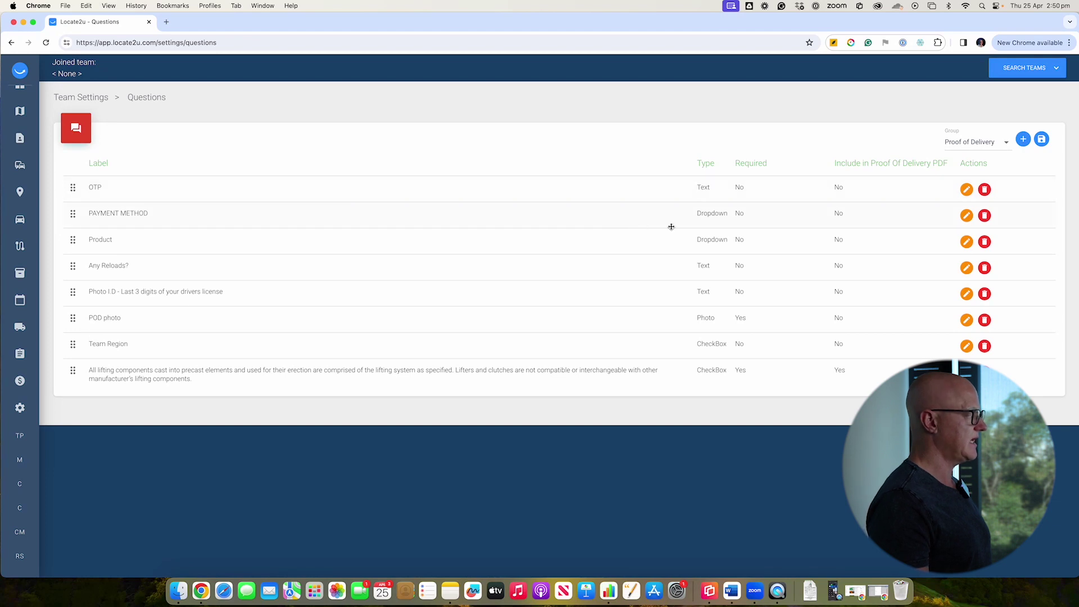
left_click(967, 216)
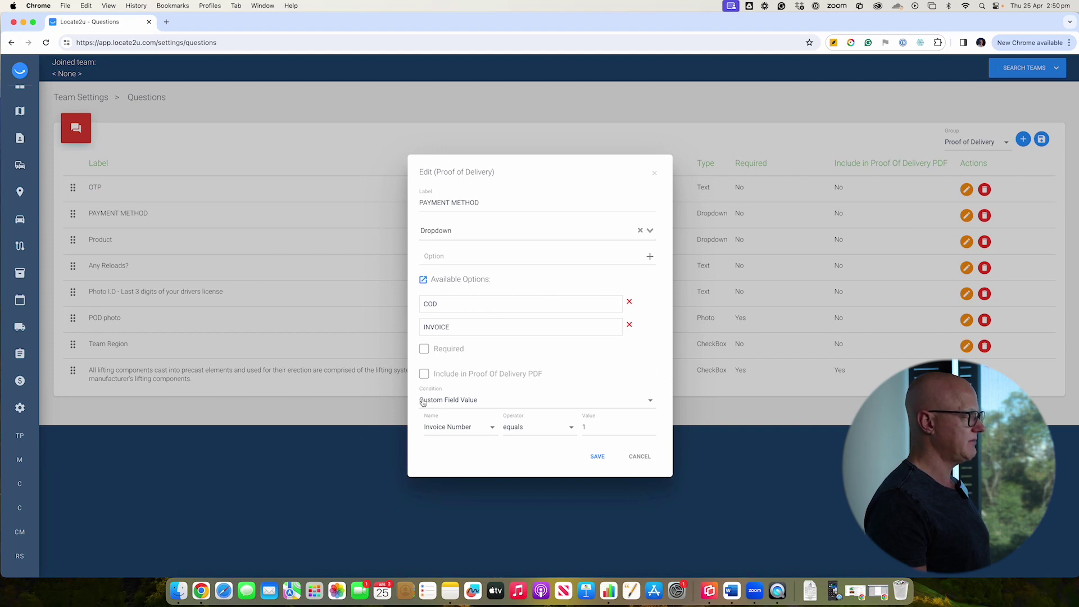
left_click(452, 402)
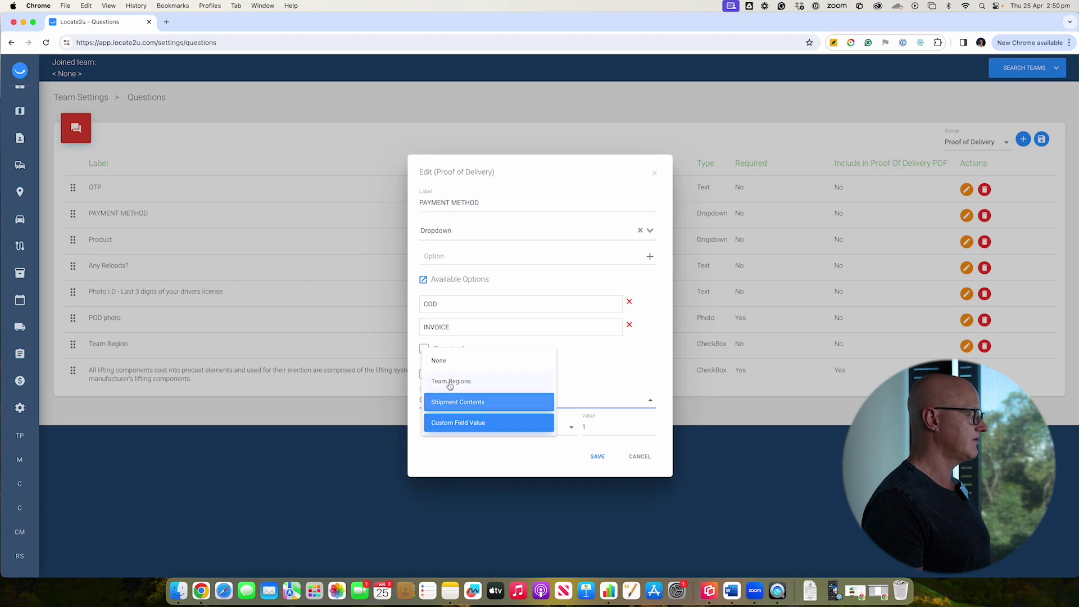
left_click(455, 403)
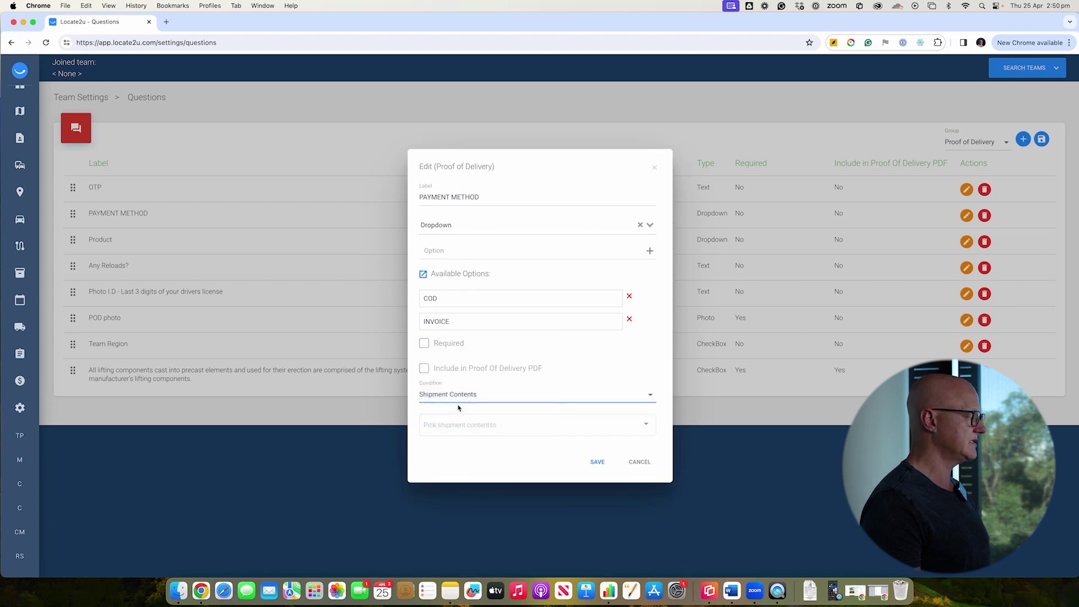
left_click(460, 422)
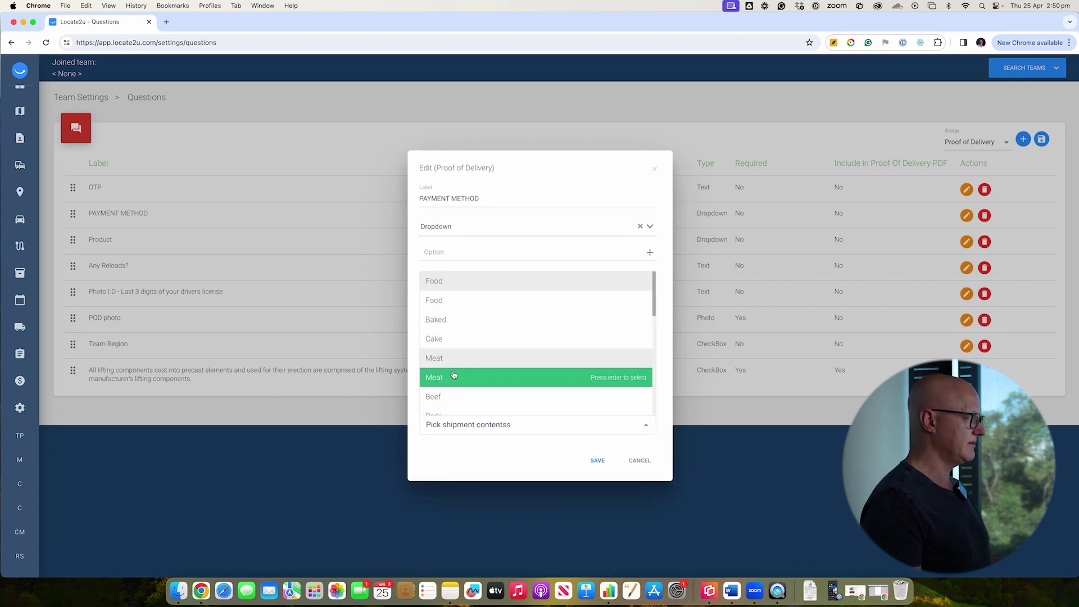
left_click(438, 440)
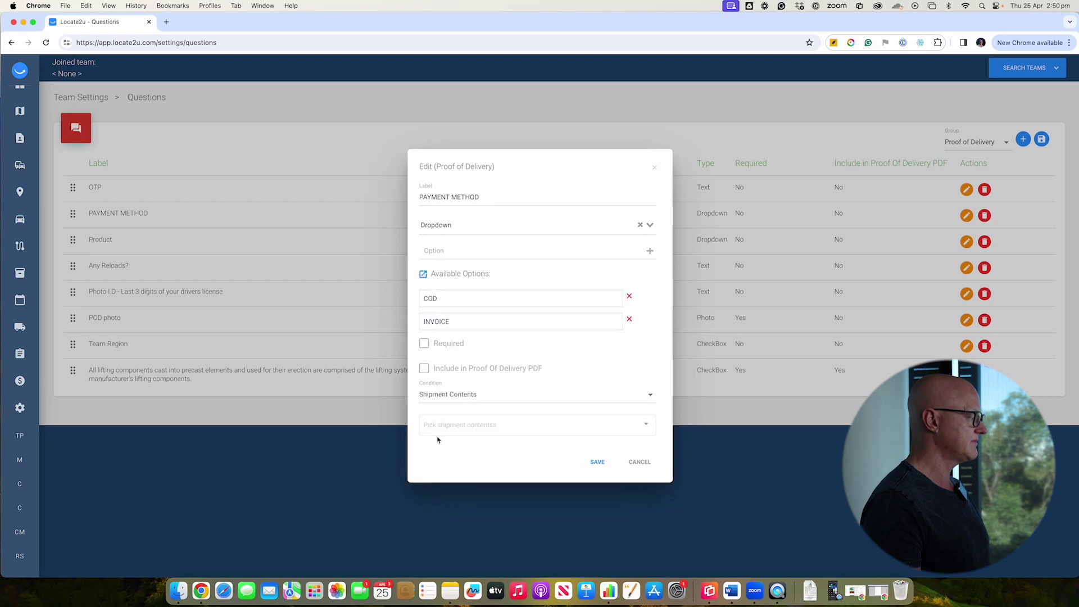
left_click(448, 397)
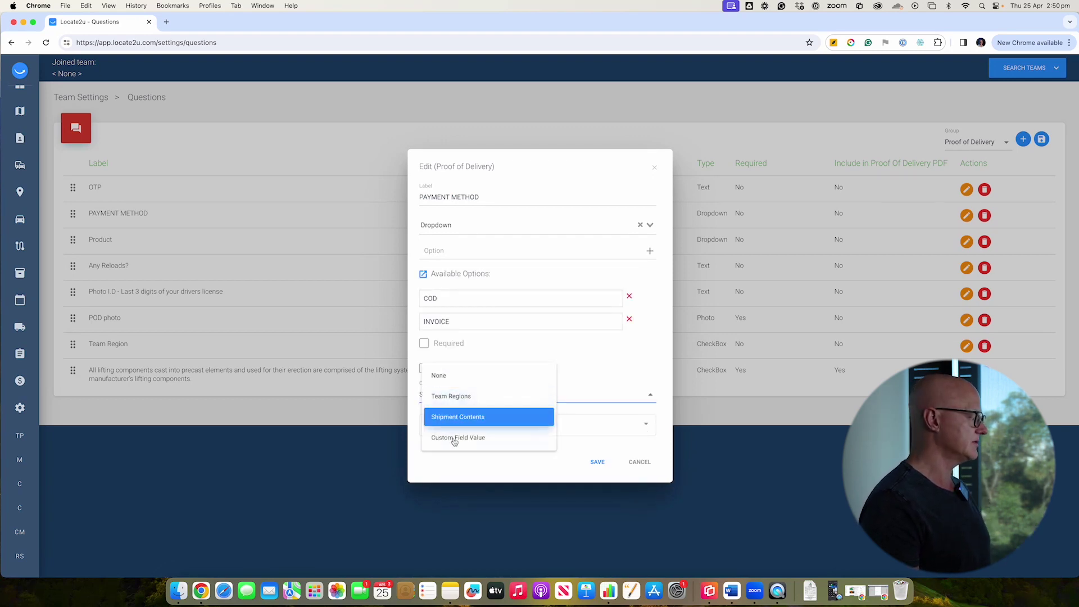
left_click(471, 443)
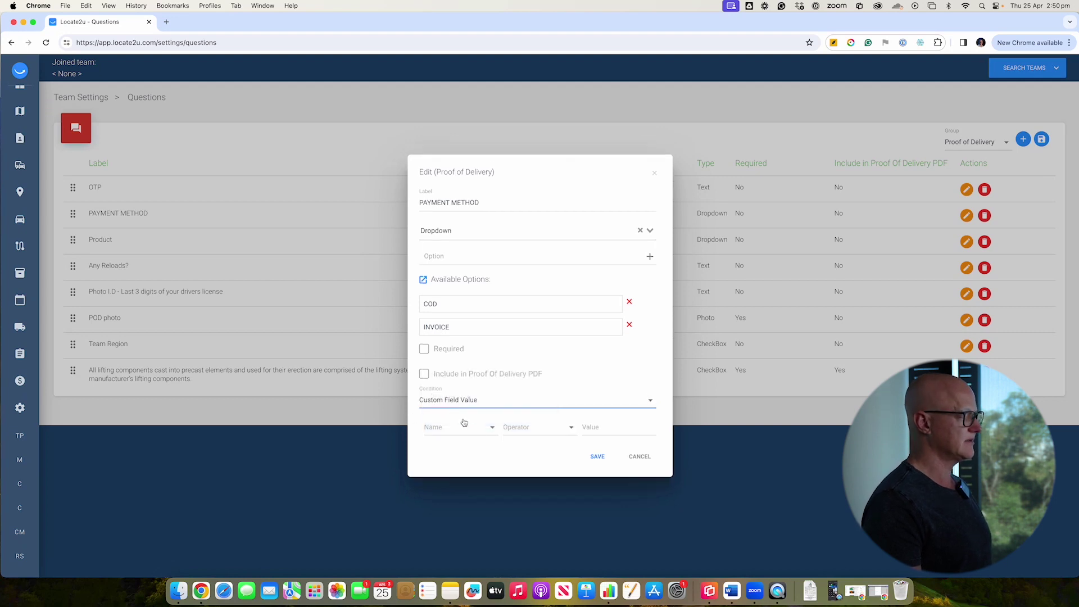
left_click(437, 429)
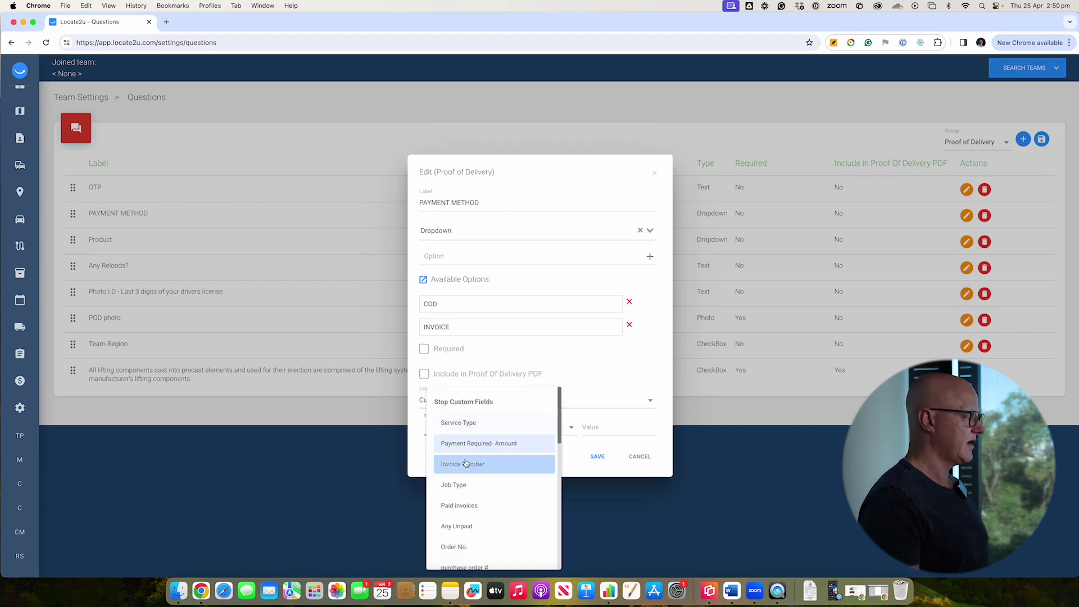
left_click(469, 486)
left_click(557, 427)
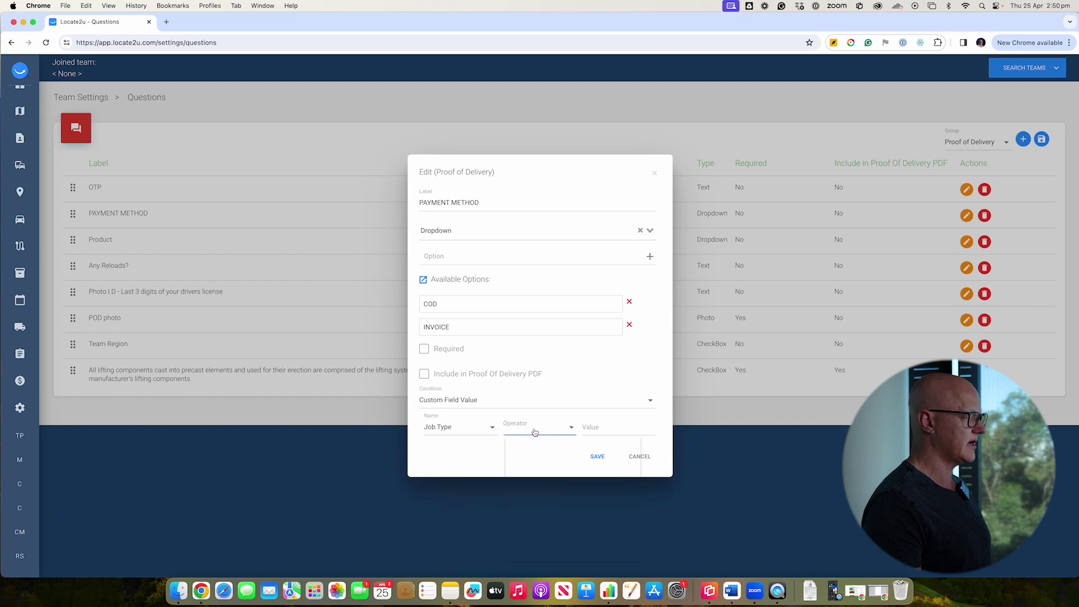
left_click(543, 478)
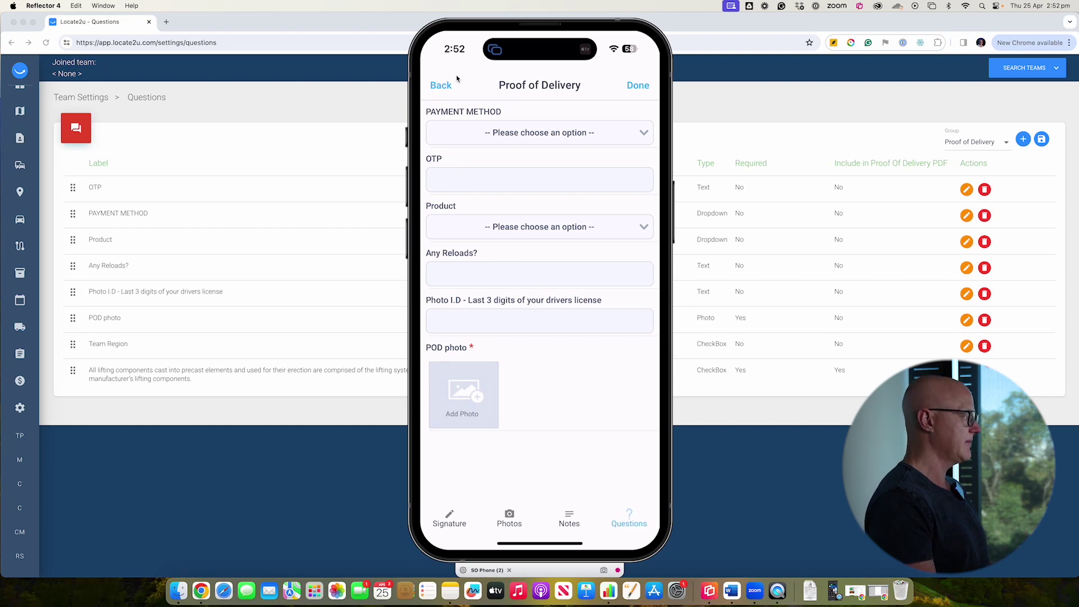
- On the mirrored phone, choose COD as Payment Method and pick a Product, then go to Stops
left_click(492, 132)
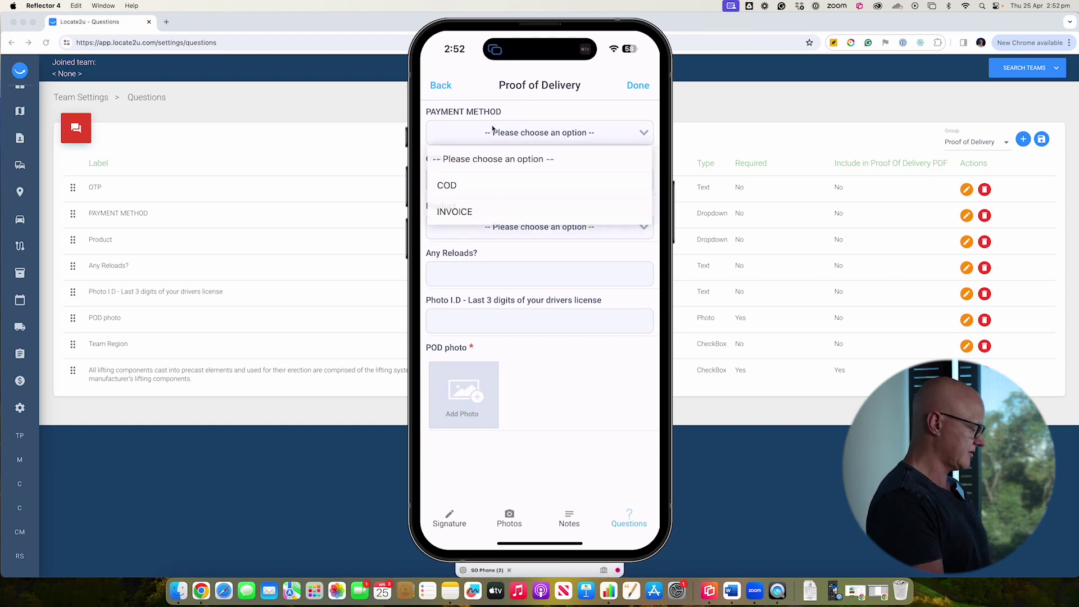
left_click(446, 183)
left_click(540, 227)
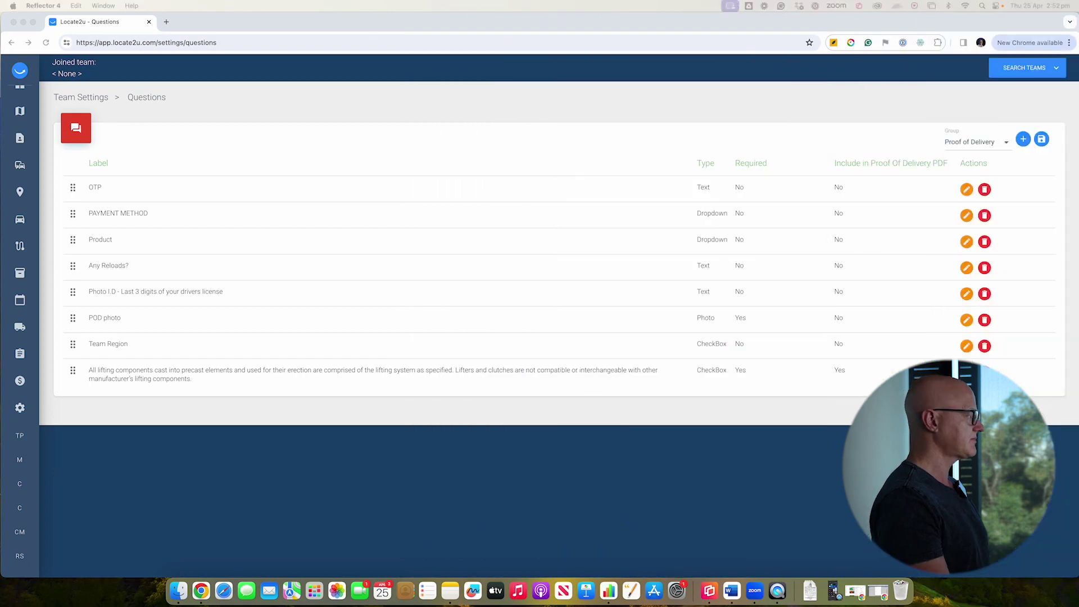
left_click(26, 197)
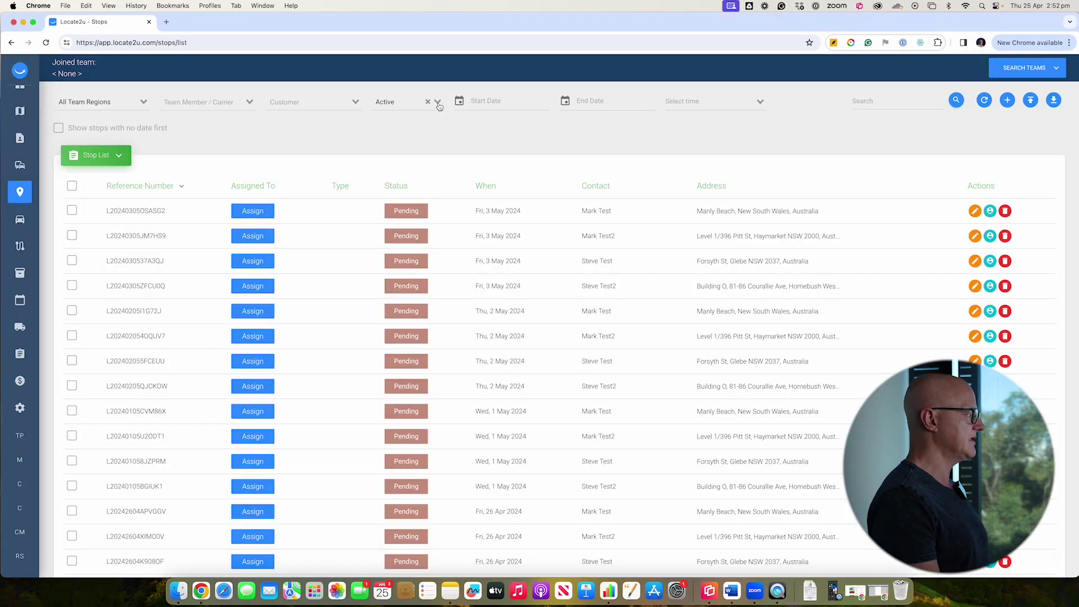
- Filter the Stops list to Complete and scroll through the completed stop's proof-of-delivery details
left_click(436, 102)
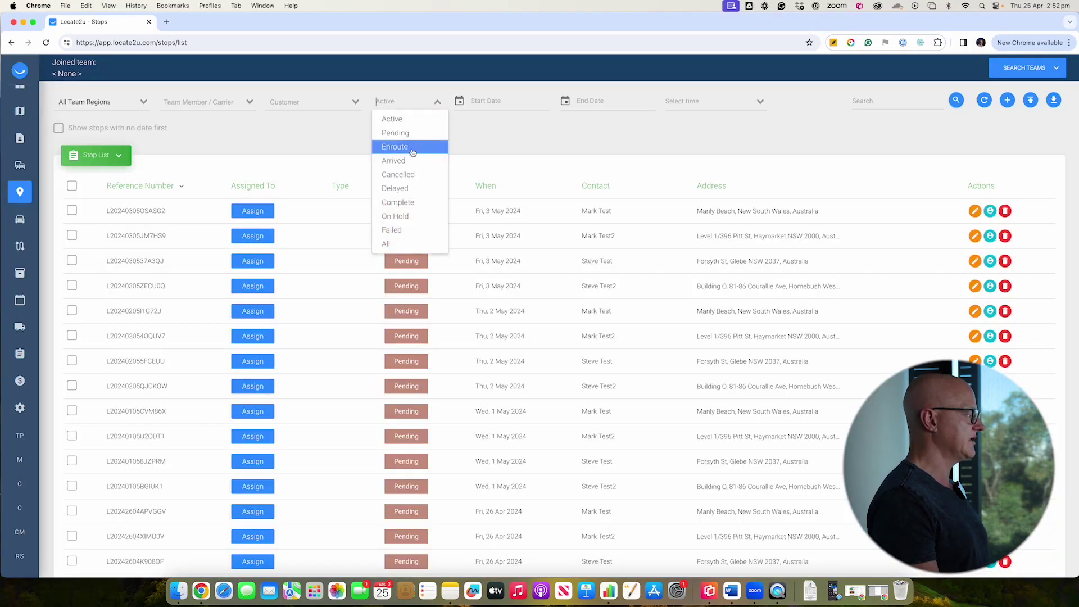
left_click(419, 203)
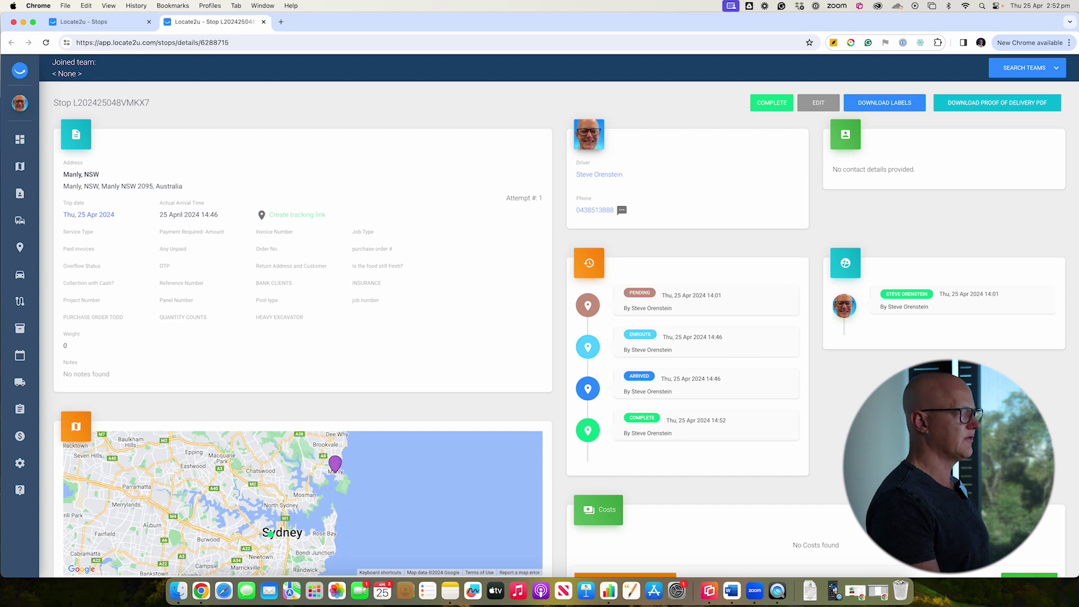
scroll(939, 133, "down", 6)
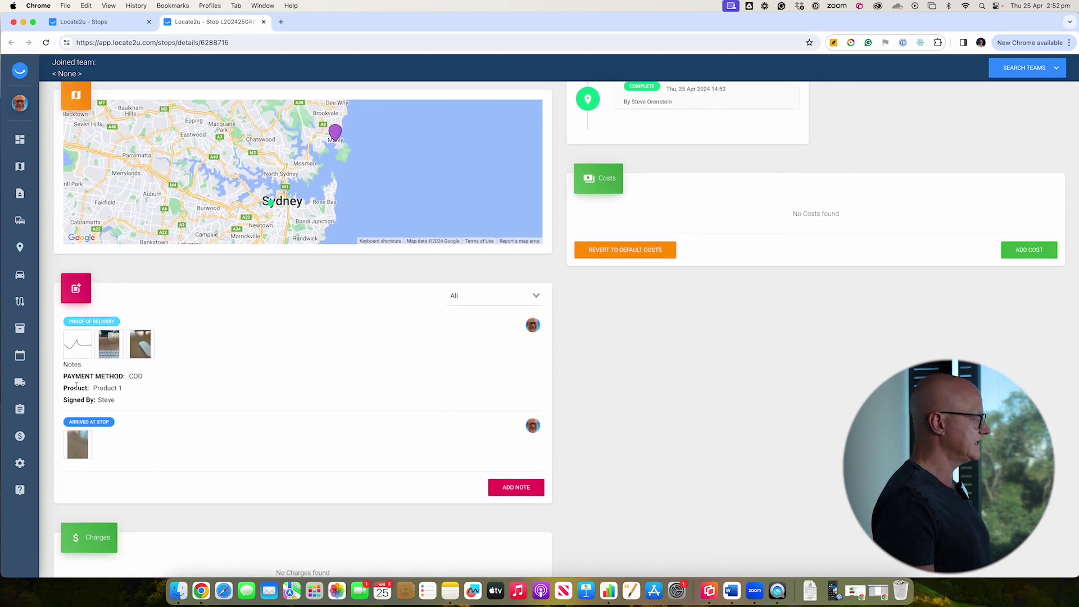
- Enlarge the third POD photo, close it, and generate the stop's proof-of-delivery PDF
left_click(143, 341)
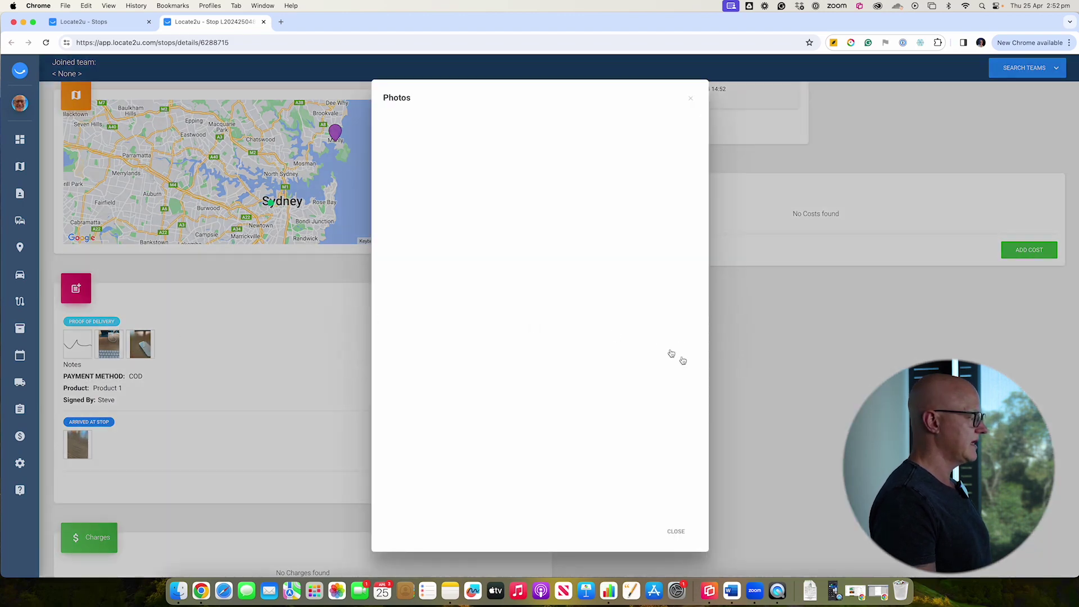
left_click(676, 531)
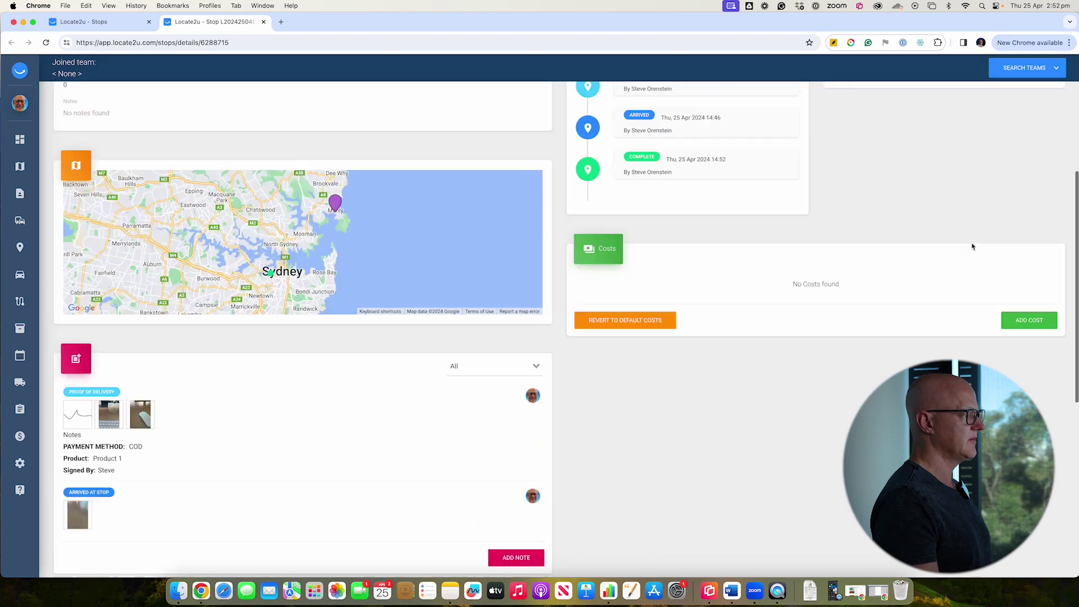
scroll(973, 246, "up", 5)
left_click(1011, 104)
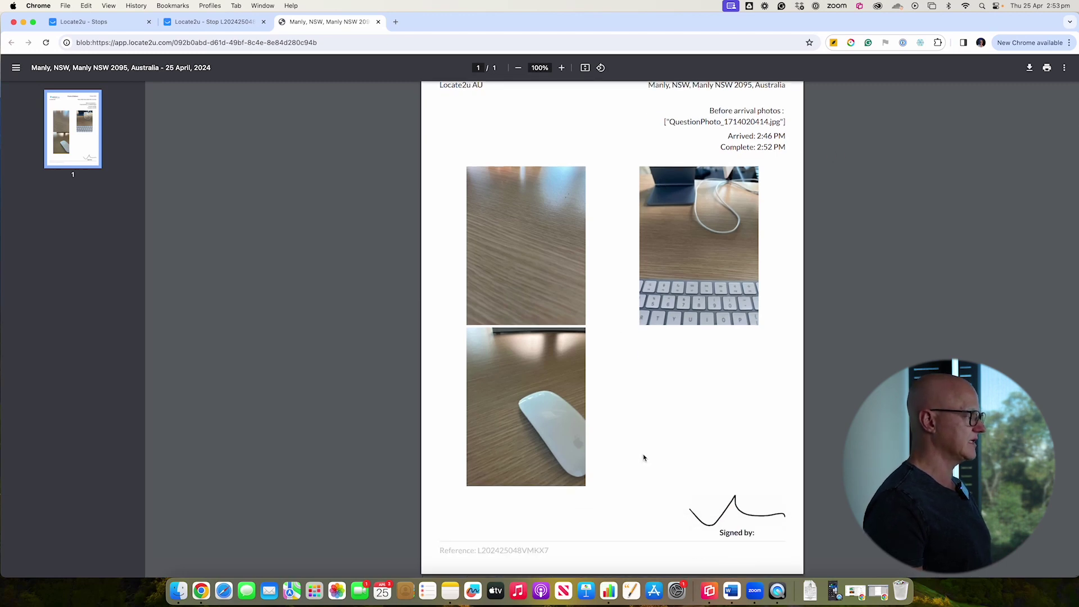
- Scroll through the POD PDF showing three photos, the signature, and 2:46/2:52 PM times
scroll(629, 437, "up", 2)
scroll(440, 162, "down", 2)
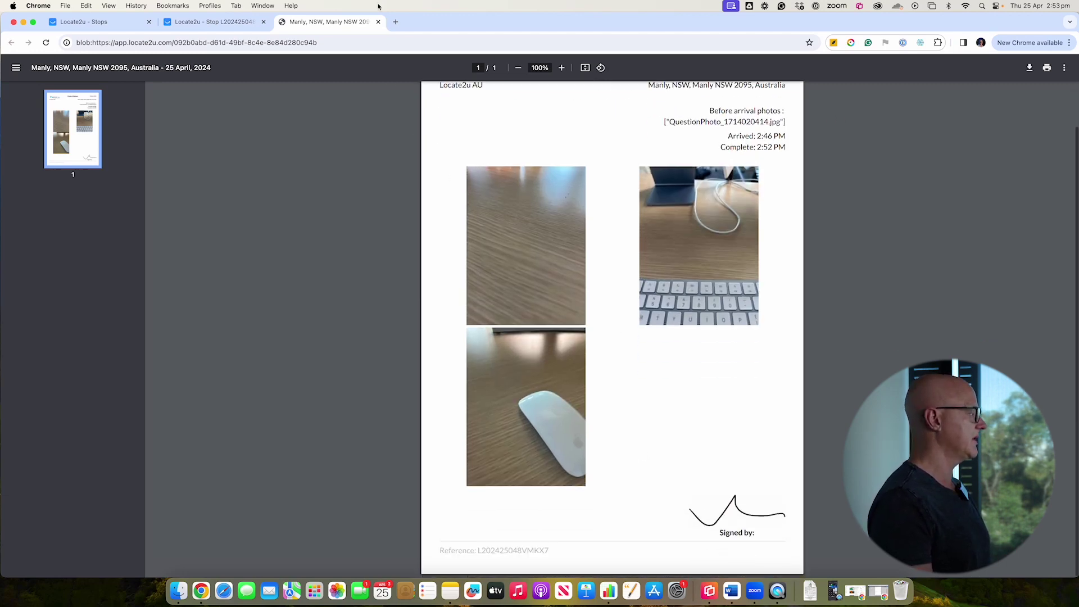